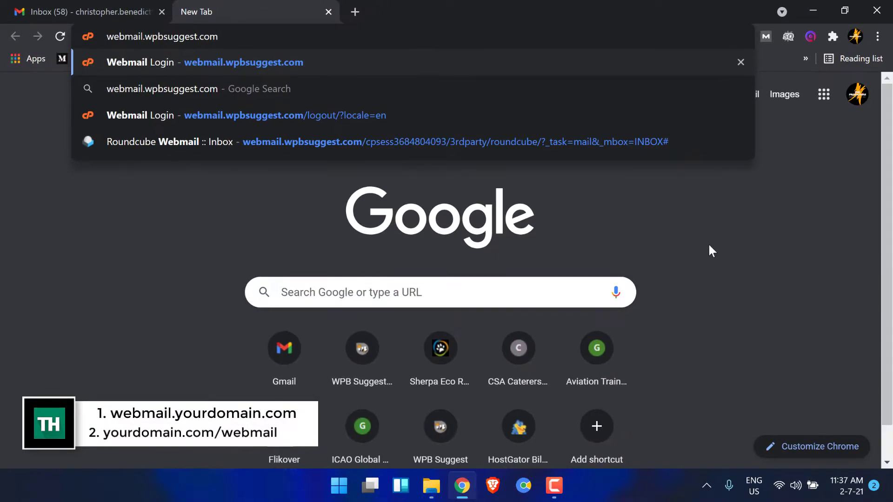
- Open webmail.wpbsuggest.com and log in to the mailbox with the saved credentials
key(Return)
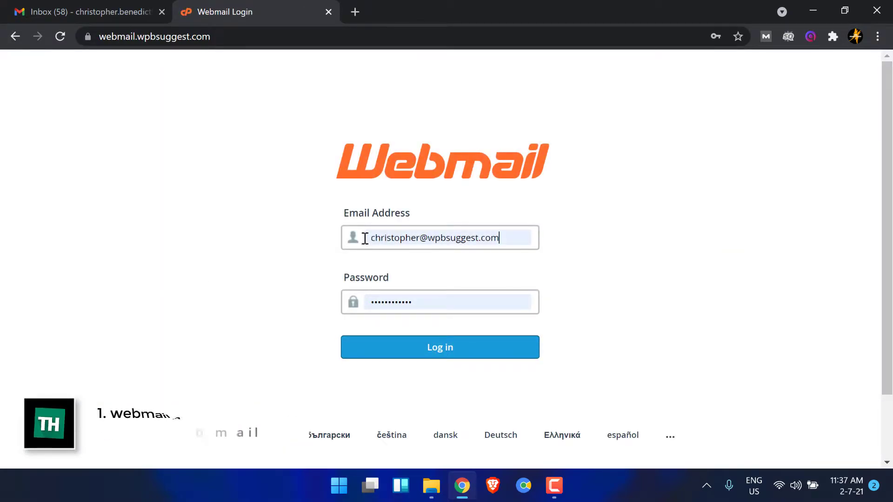
click(461, 355)
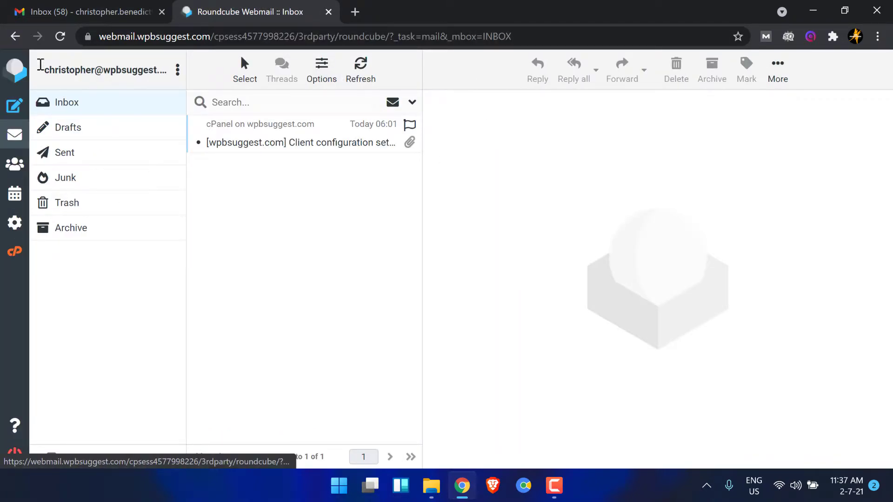
- Switch to Gmail and open the Send mail as section of the Accounts and Import settings
click(75, 8)
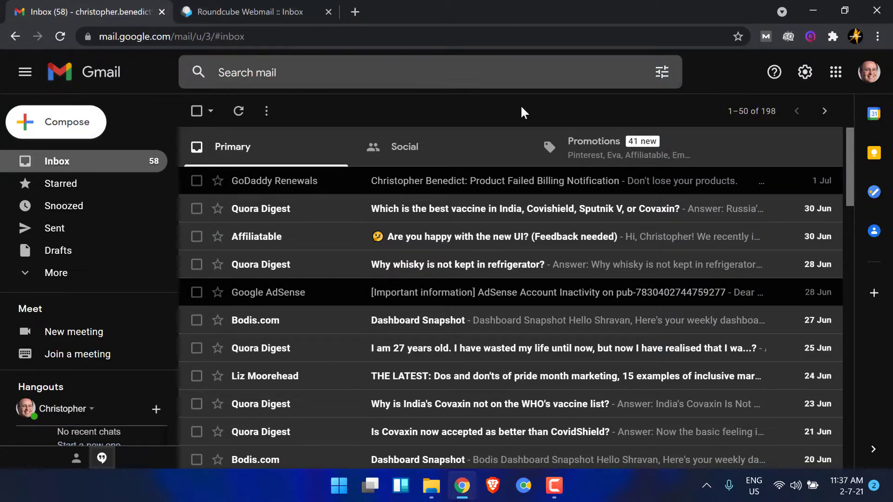
click(808, 75)
click(739, 146)
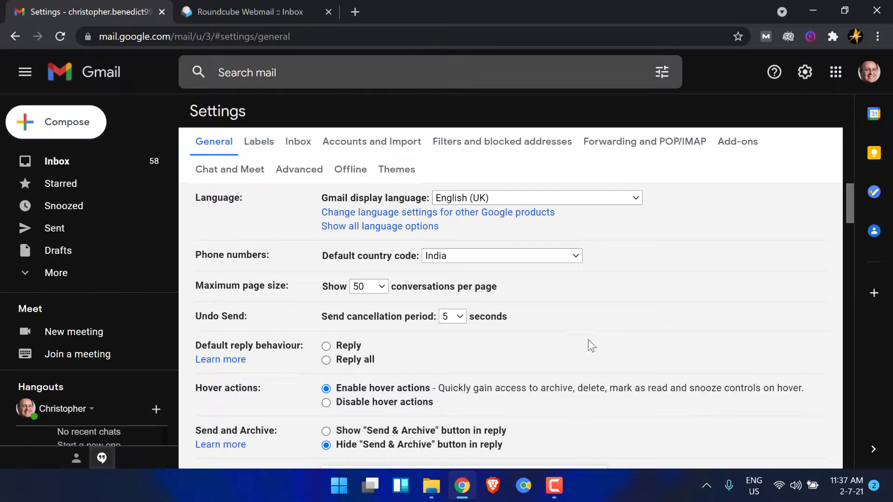
click(394, 144)
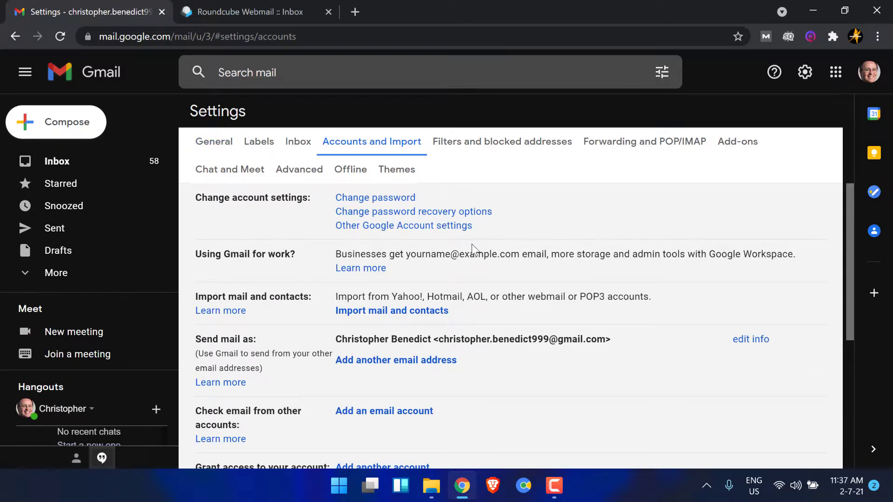
scroll(478, 245, down, 3)
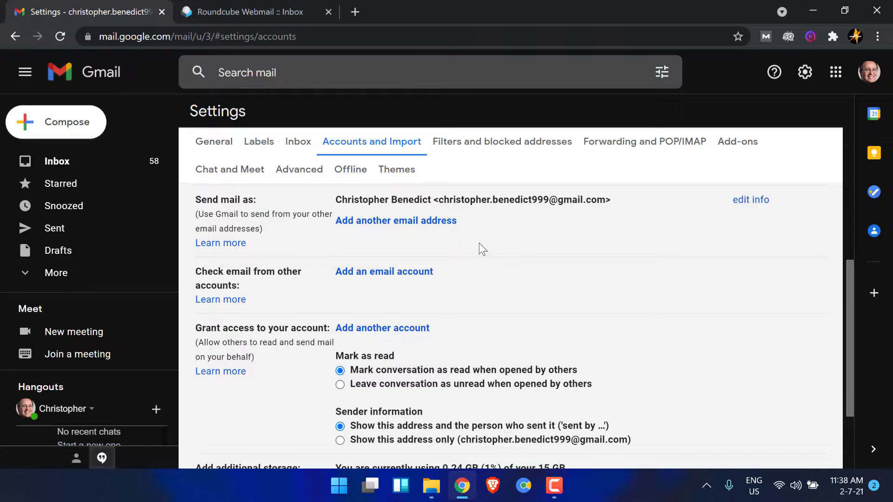
drag(196, 199, 245, 204)
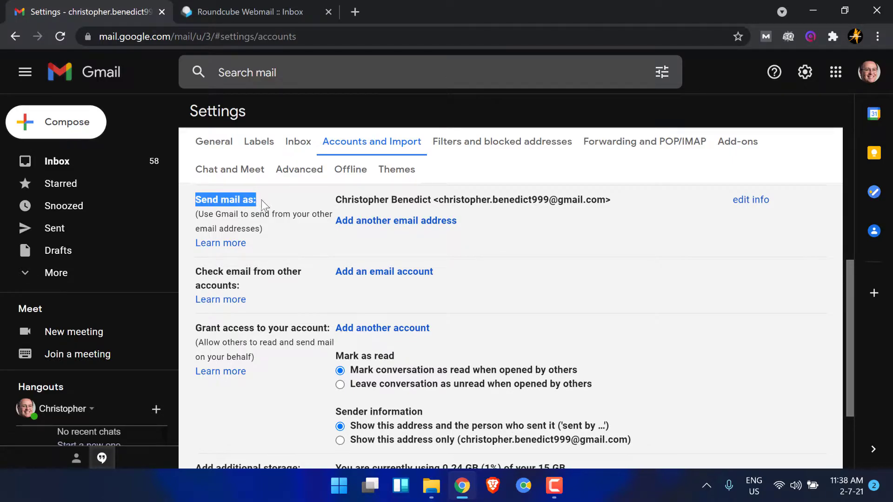
- Start adding another email address, enter the domain email address as an alias, and continue to the SMTP settings
click(392, 227)
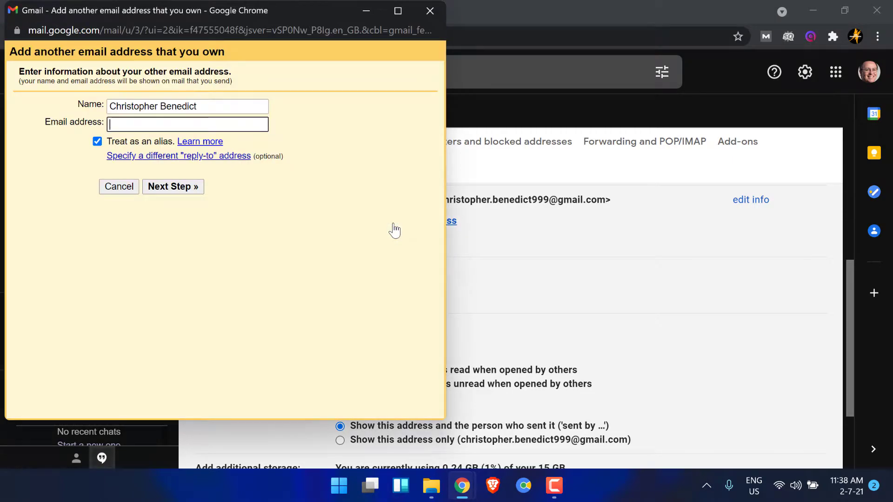
drag(228, 12, 466, 76)
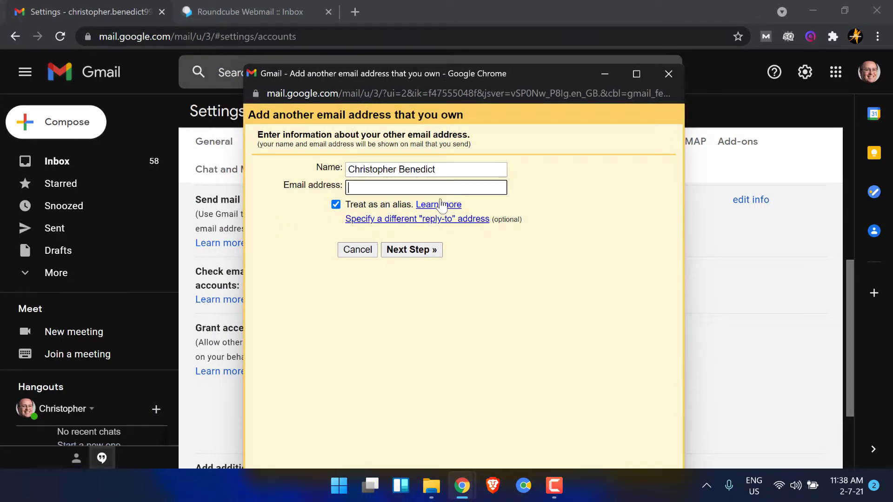
key(ctrl+v)
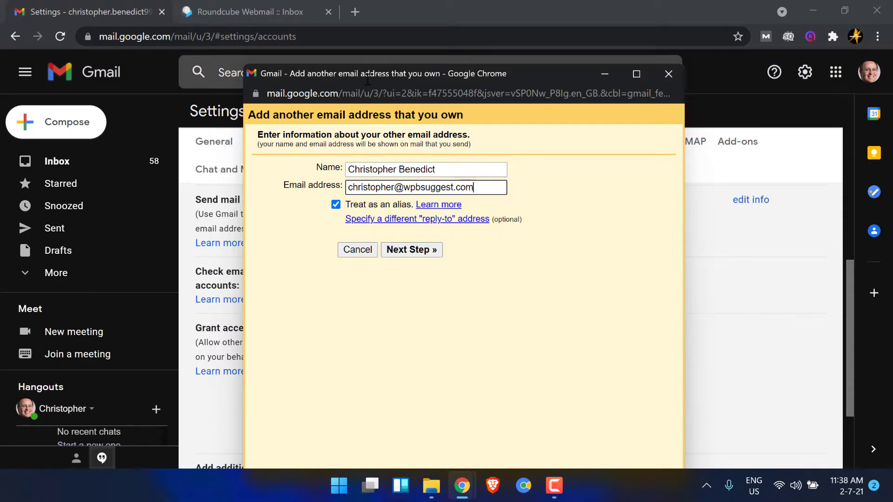
click(493, 285)
click(409, 257)
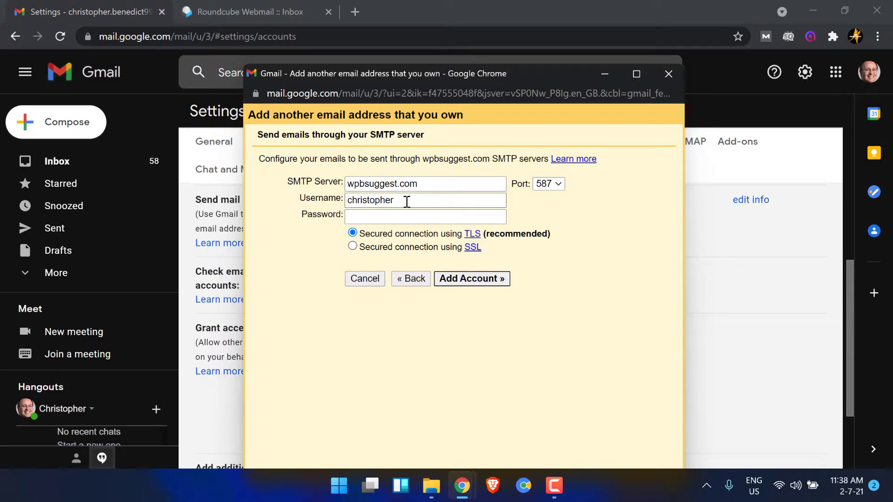
- Set the SMTP server to mail.wpbsuggest.com and enter the full domain email address as the username
click(351, 183)
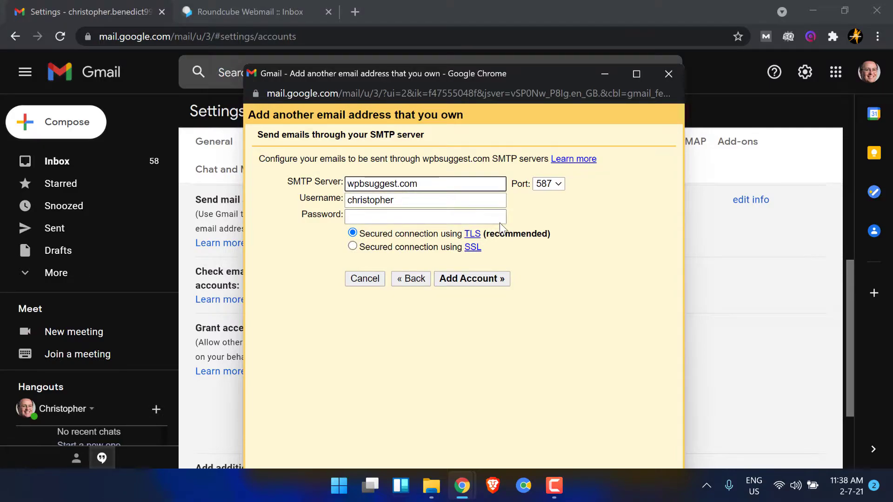
text(mail.)
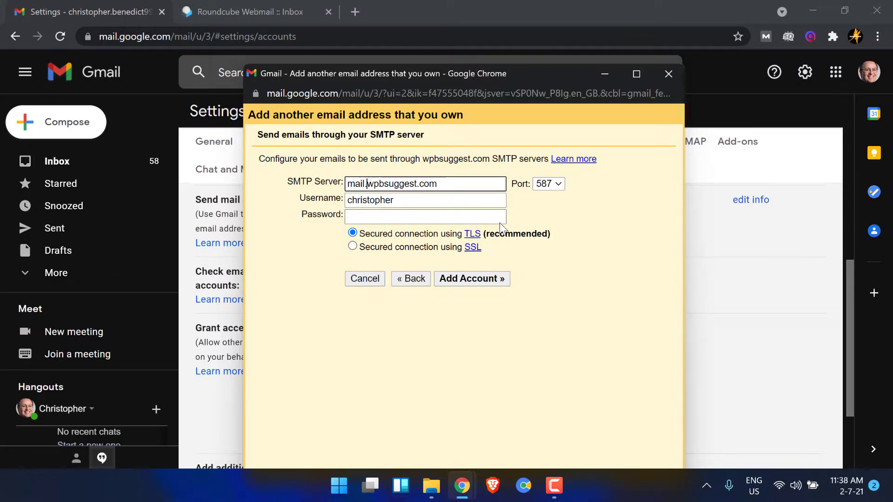
click(598, 268)
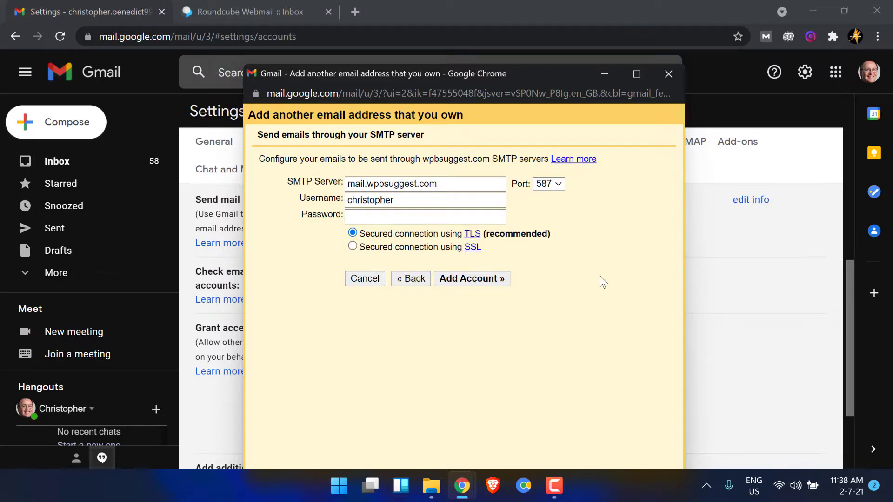
double_click(407, 200)
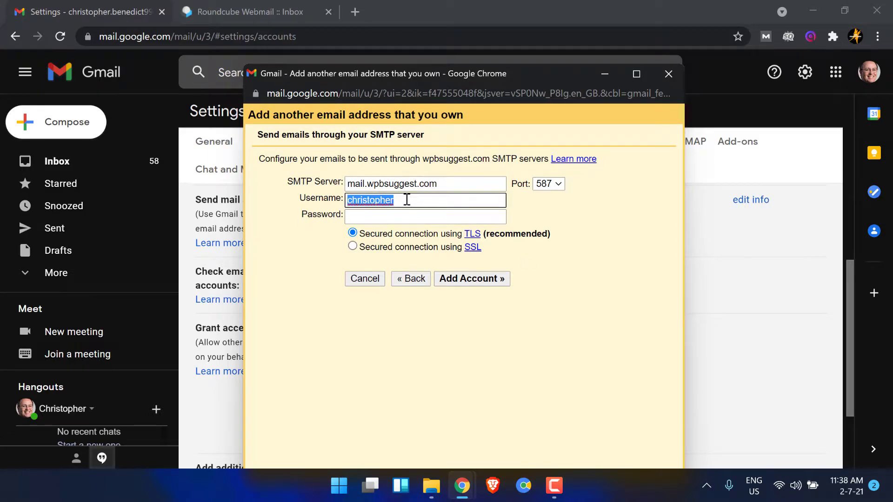
key(ctrl+v)
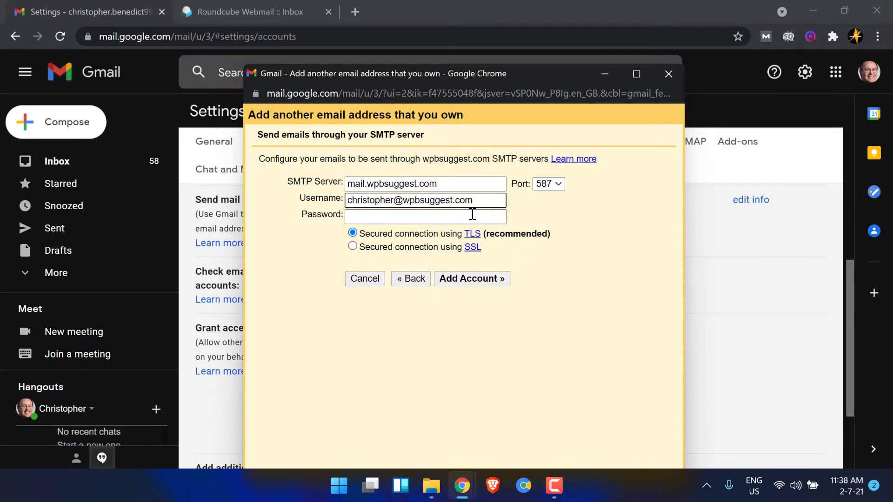
- Enter the domain email account's password in the SMTP settings
click(364, 217)
text(•)
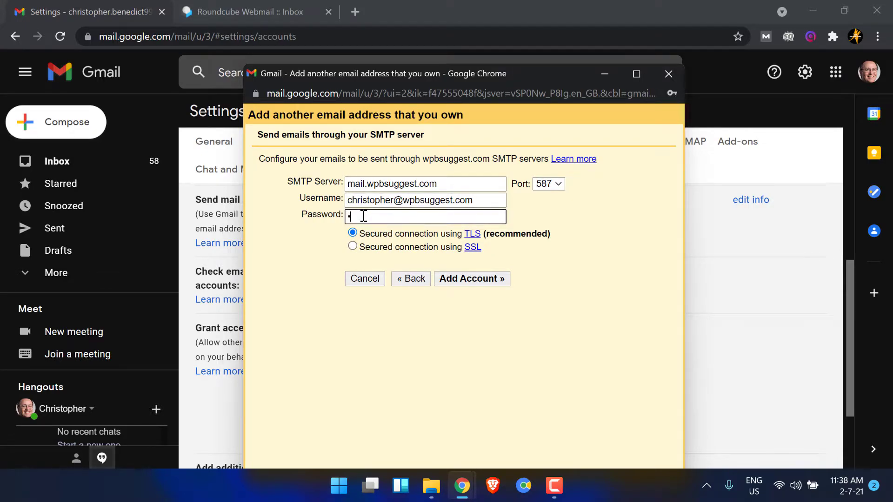
text(••)
- Keep port 587 with the TLS secured connection and submit the account
click(555, 190)
click(555, 190)
click(555, 190)
click(555, 189)
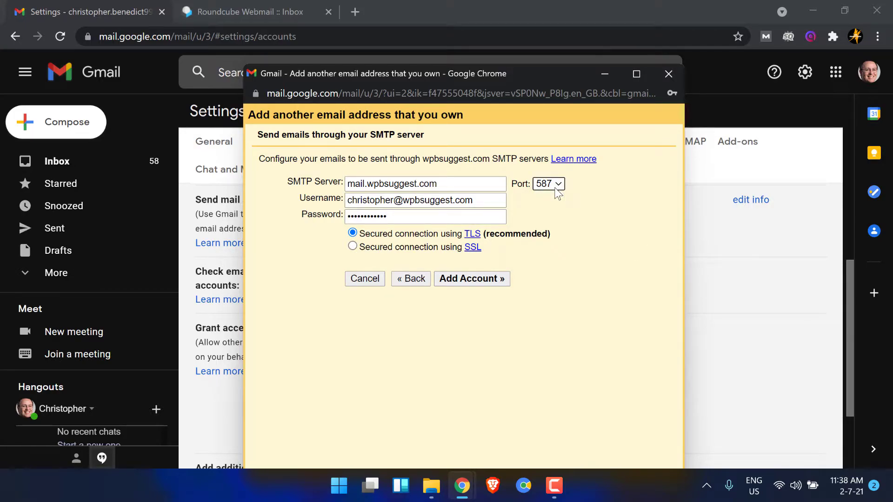
click(558, 184)
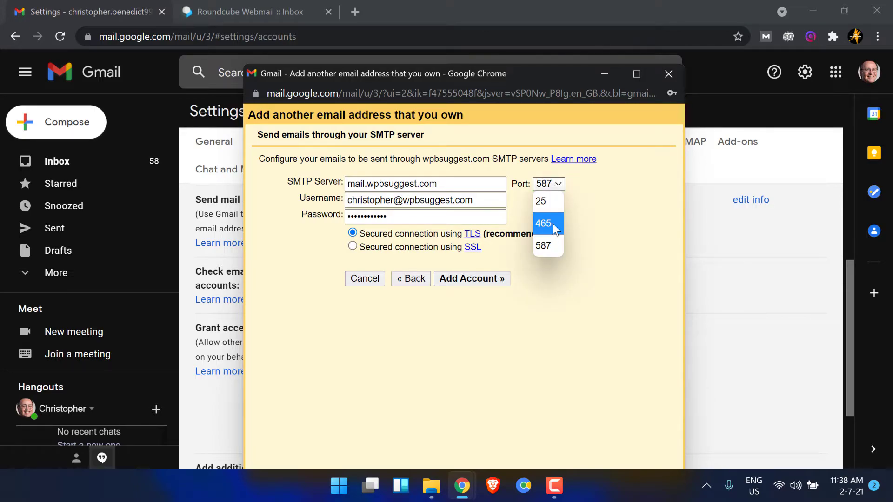
click(564, 225)
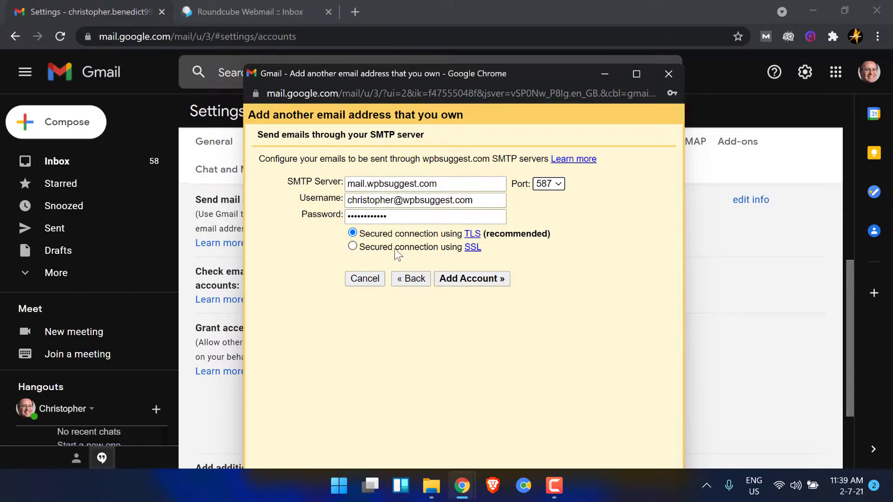
click(492, 284)
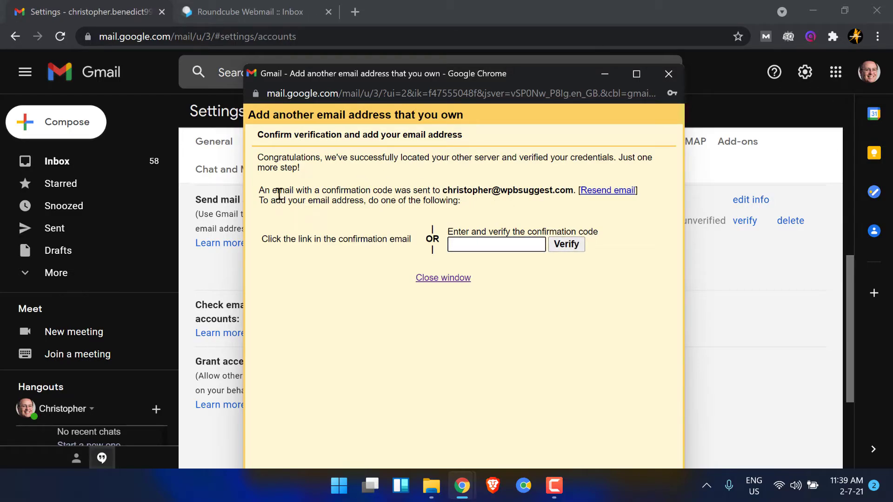
- Switch to Roundcube webmail, refresh the inbox and open the Gmail confirmation message
drag(446, 191, 573, 190)
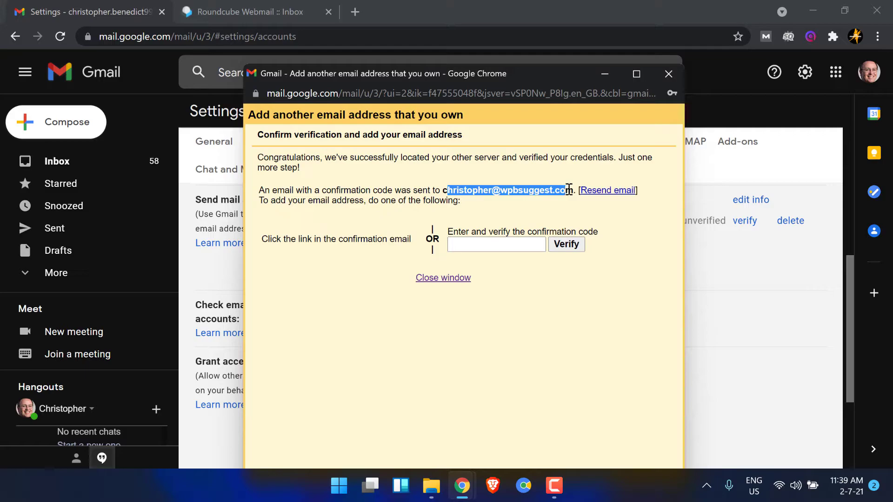
click(259, 11)
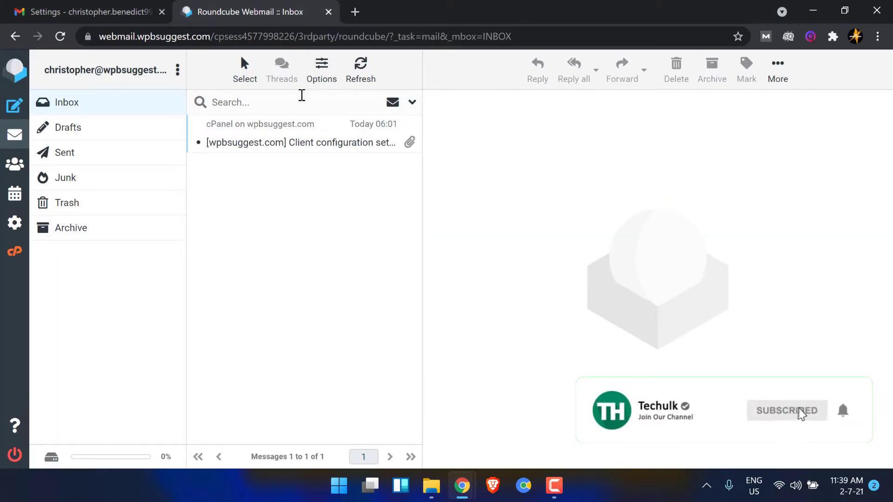
click(354, 79)
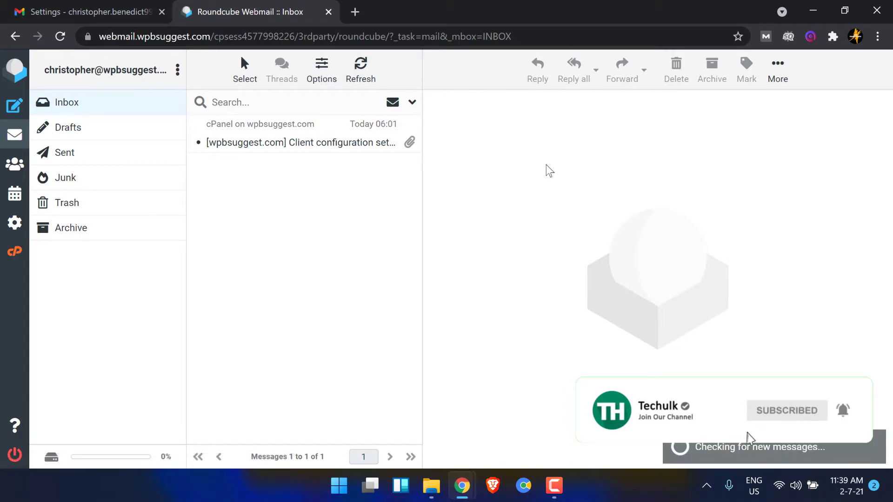
click(316, 143)
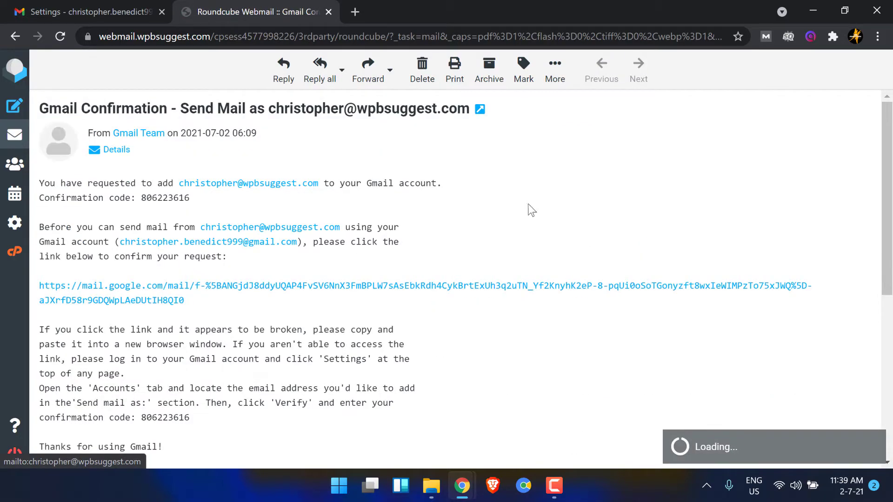
- Copy the confirmation code from the Gmail confirmation message
scroll(523, 197, down, 3)
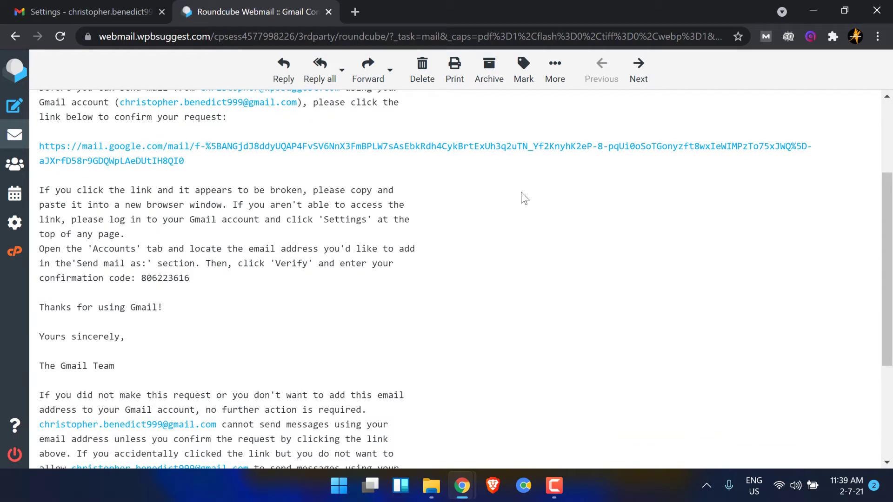
scroll(523, 197, up, 3)
drag(190, 200, 141, 197)
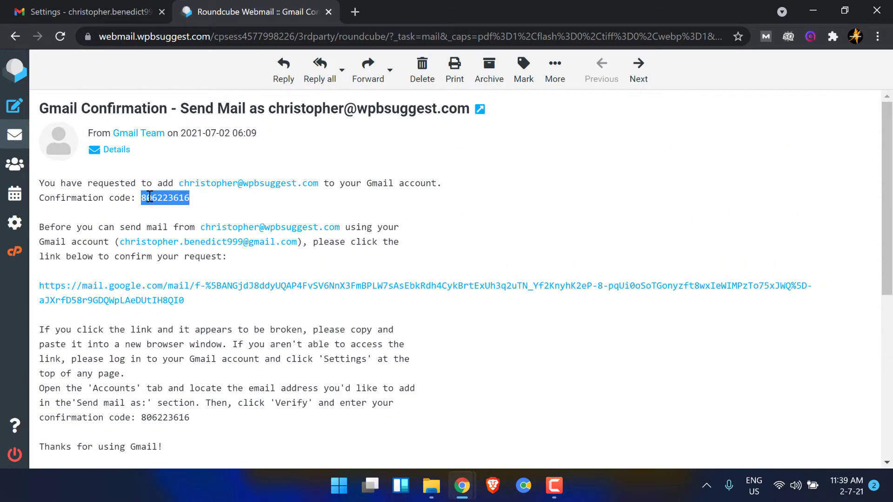
right_click(150, 198)
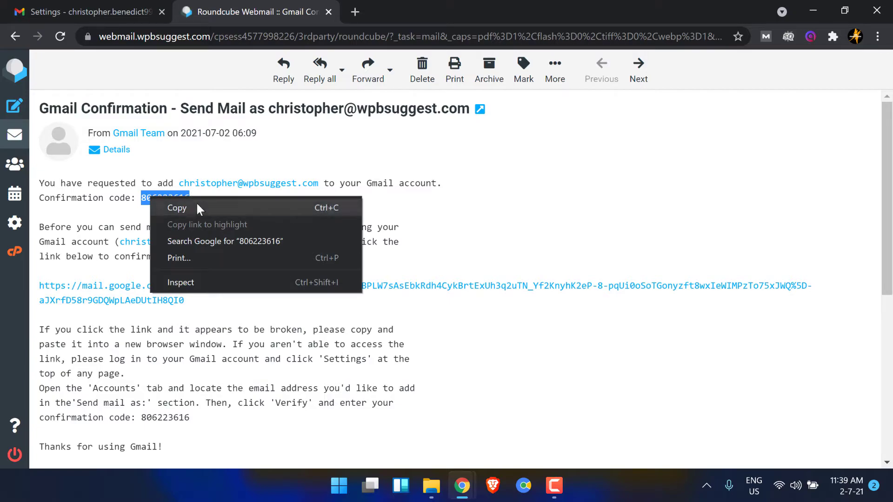
click(185, 210)
- Return to Gmail's window for adding another email address, paste the confirmation code and verify it
click(81, 11)
click(222, 3)
click(160, 21)
mouse_move(462, 486)
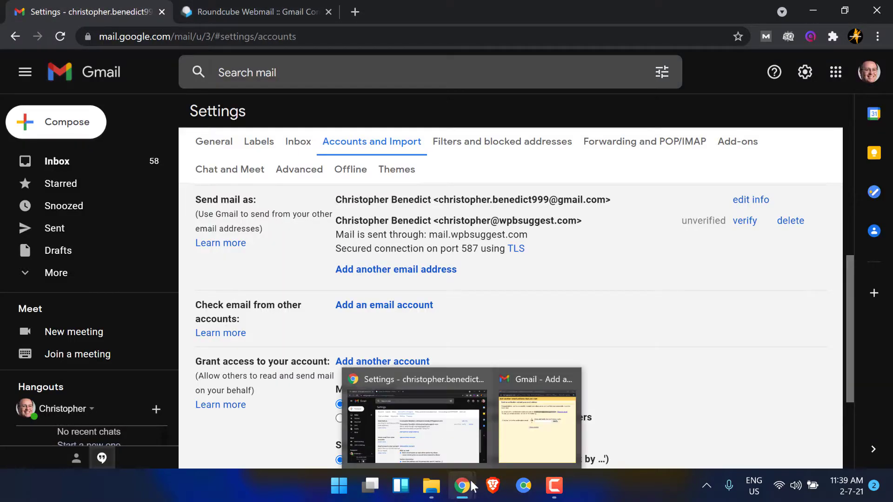
click(556, 409)
click(490, 256)
right_click(490, 261)
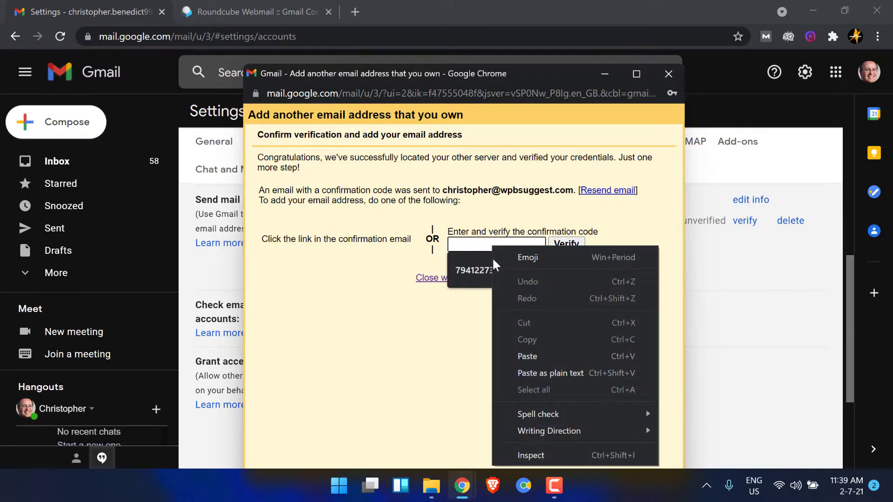
click(540, 355)
click(579, 244)
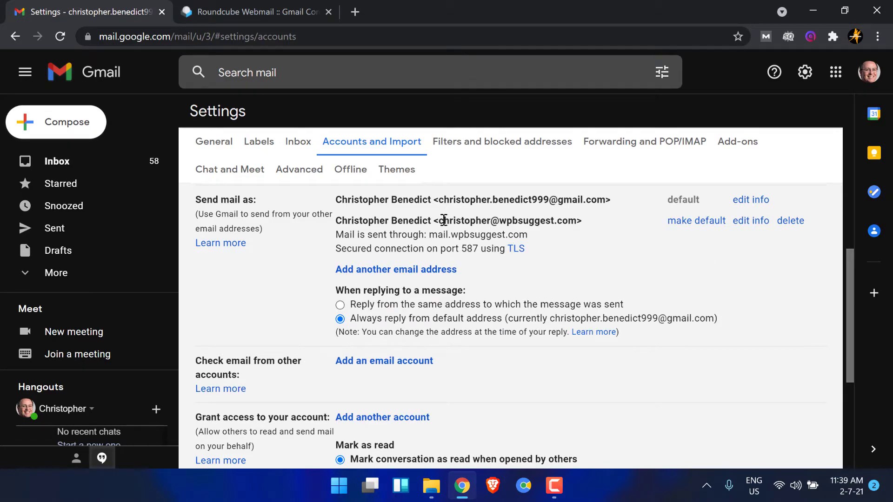
- Copy the newly added domain email address from the Send mail as list
drag(439, 220, 575, 221)
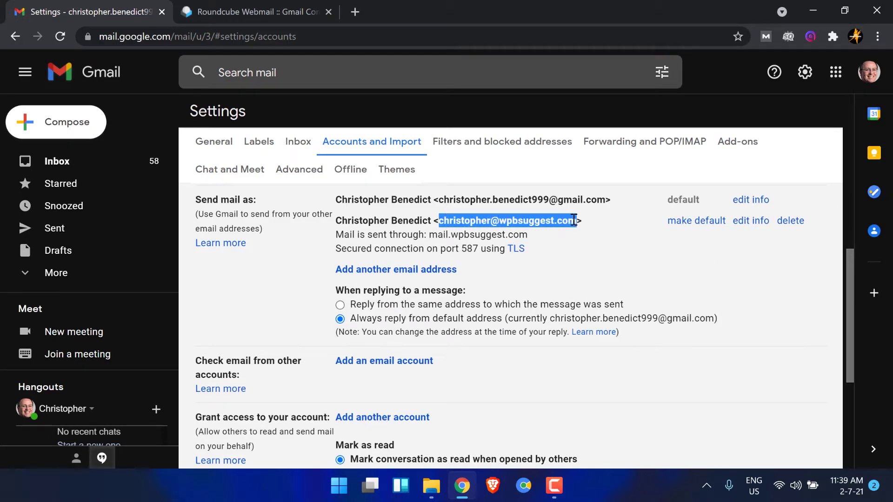
right_click(575, 222)
click(600, 230)
click(621, 253)
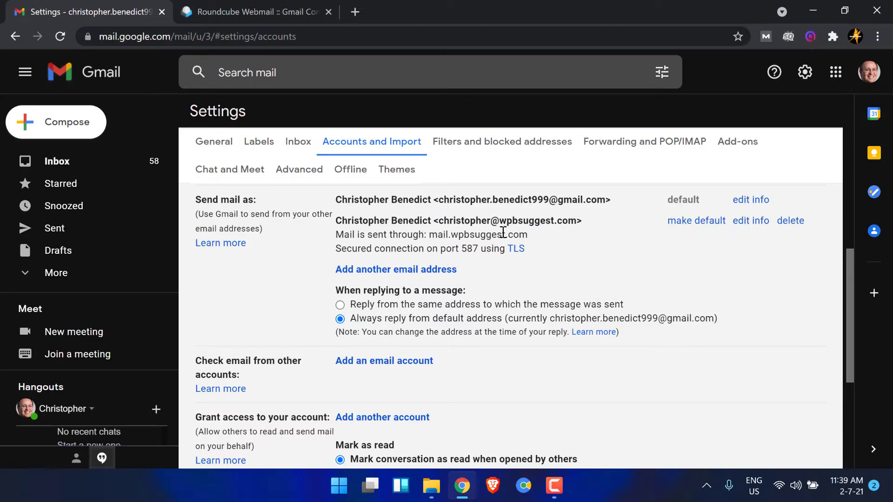
- Start a new message, choose the domain email address as sender and close the message
click(51, 136)
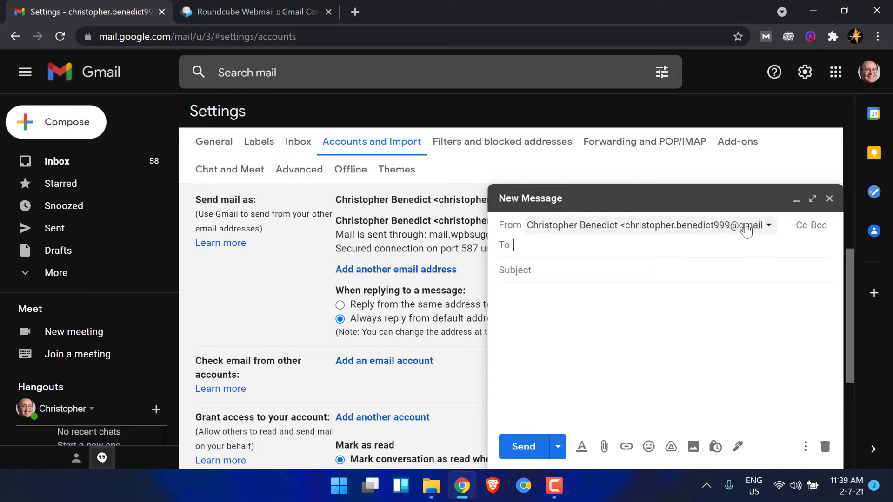
click(696, 225)
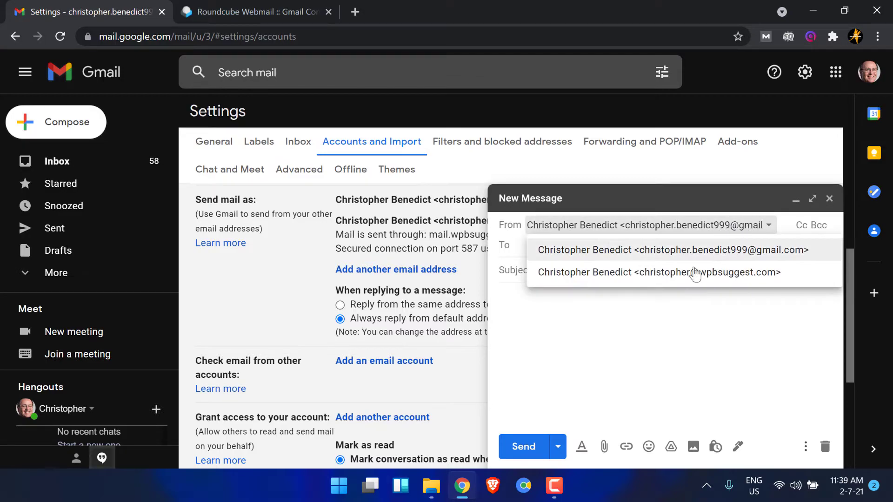
click(645, 273)
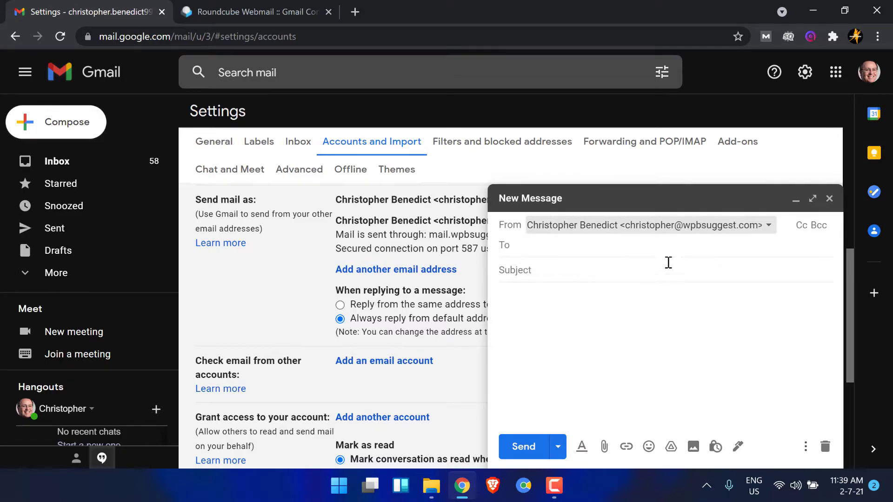
click(829, 199)
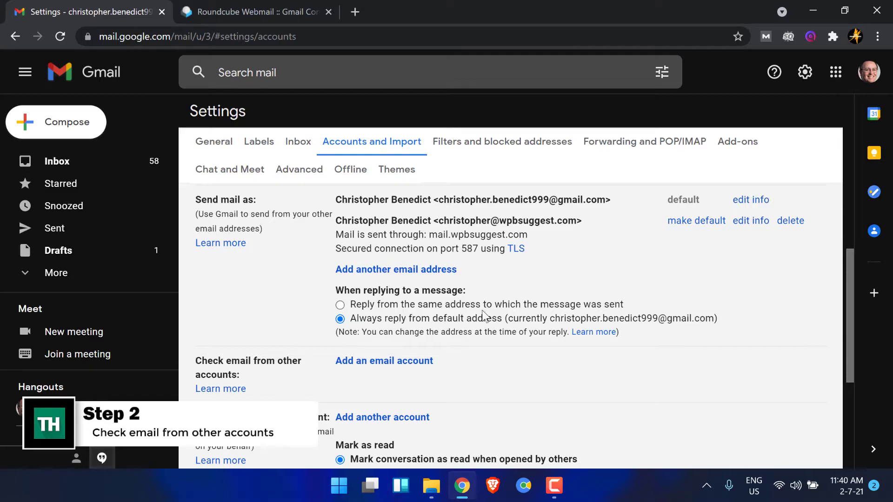
- Start adding an email account to check mail from, paste the domain email address and continue with the POP3 import option
scroll(552, 333, down, 1)
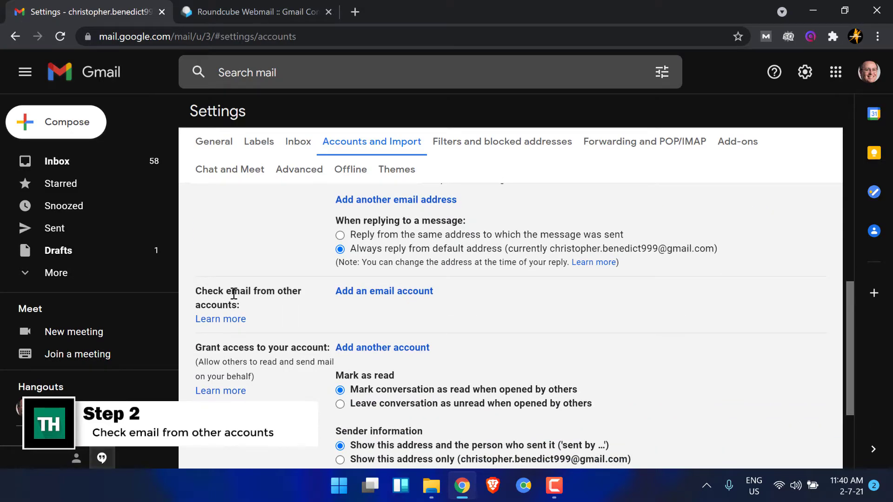
click(386, 292)
drag(194, 13, 513, 66)
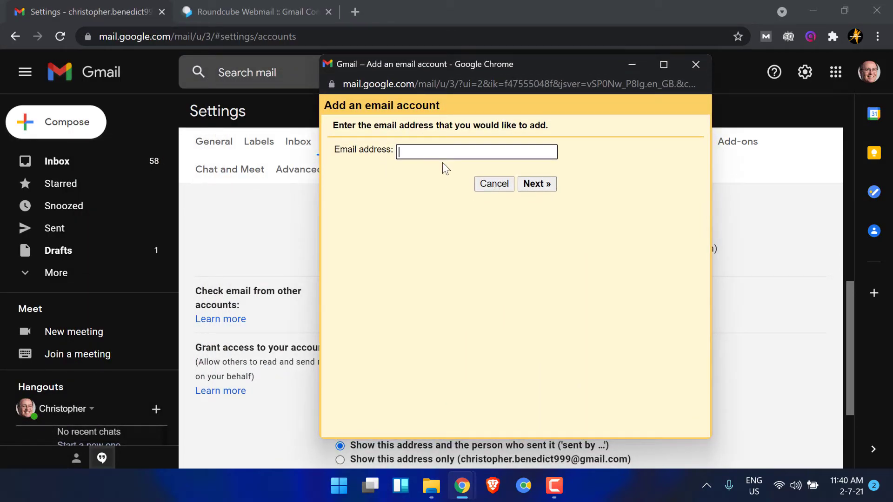
key(ctrl+v)
click(538, 184)
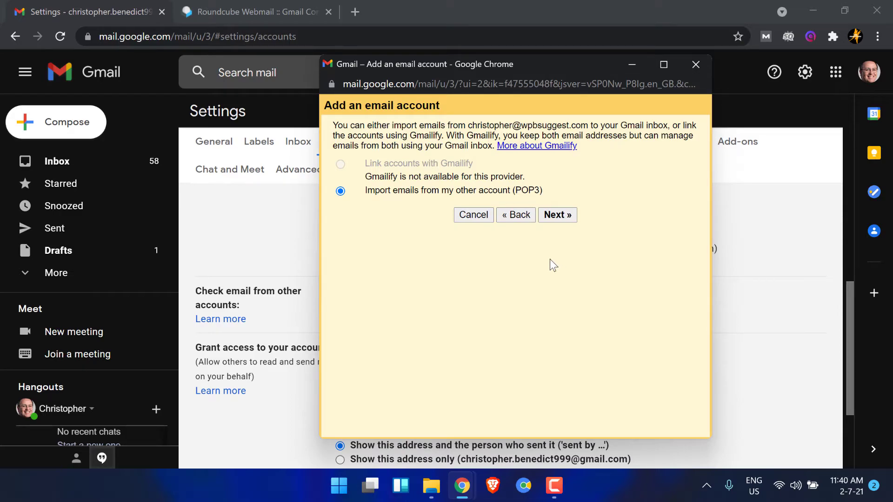
click(562, 218)
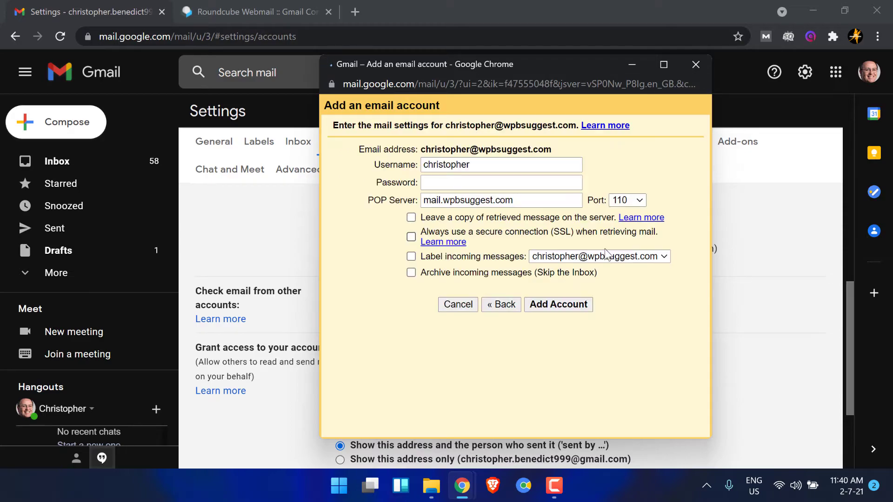
- Replace the username with the full domain email address and enter the email account's password
double_click(477, 167)
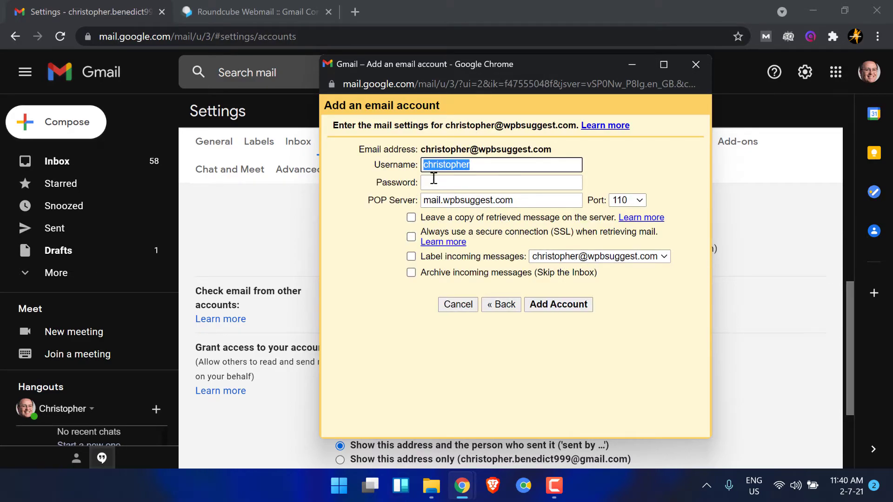
key(ctrl+v)
click(482, 182)
text(••)
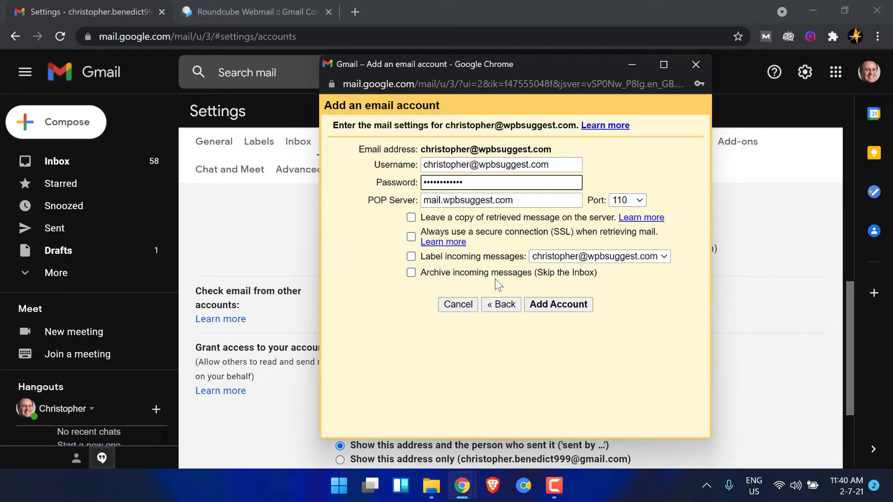
- Leave a copy of retrieved messages on the server, label incoming messages with a new label WPB and add the account
click(414, 218)
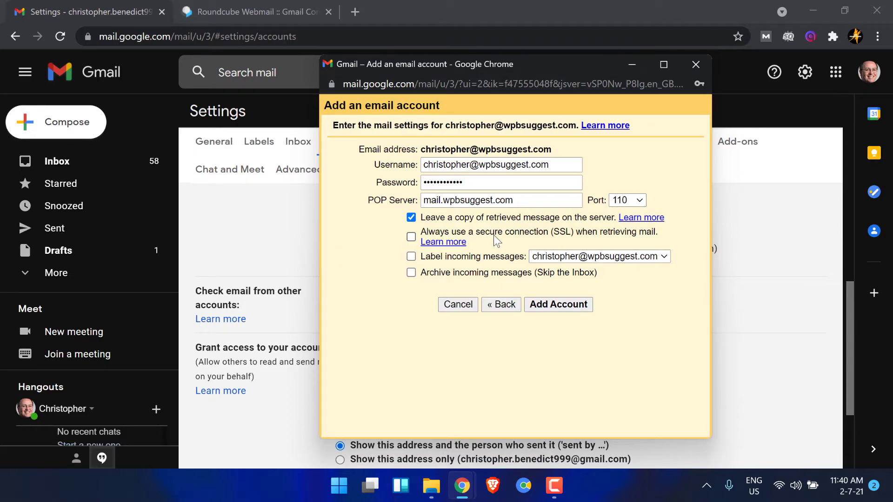
click(411, 257)
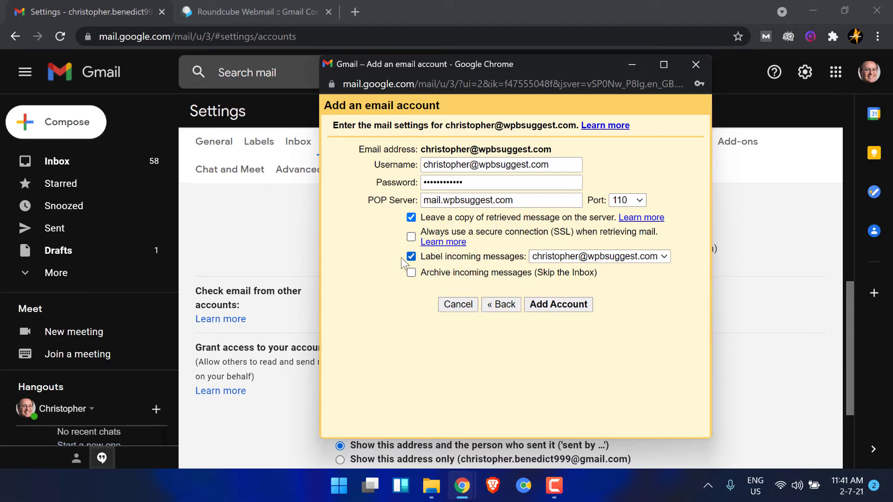
click(573, 260)
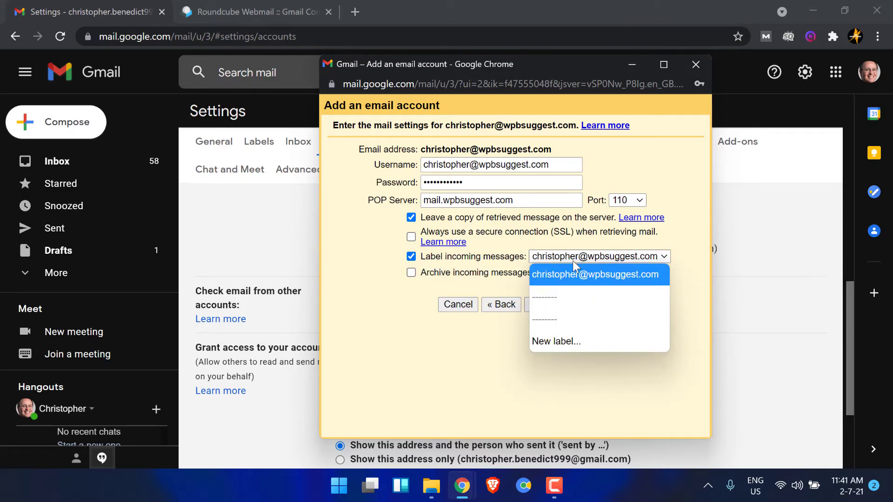
click(573, 335)
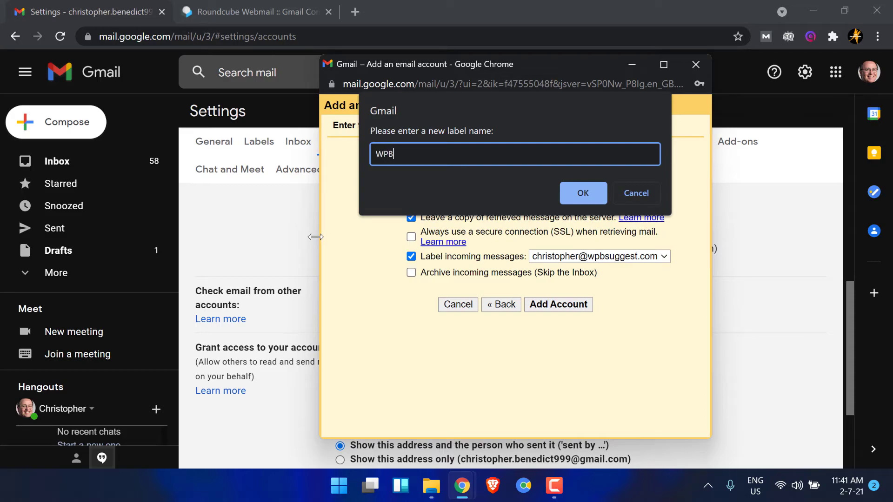
click(604, 199)
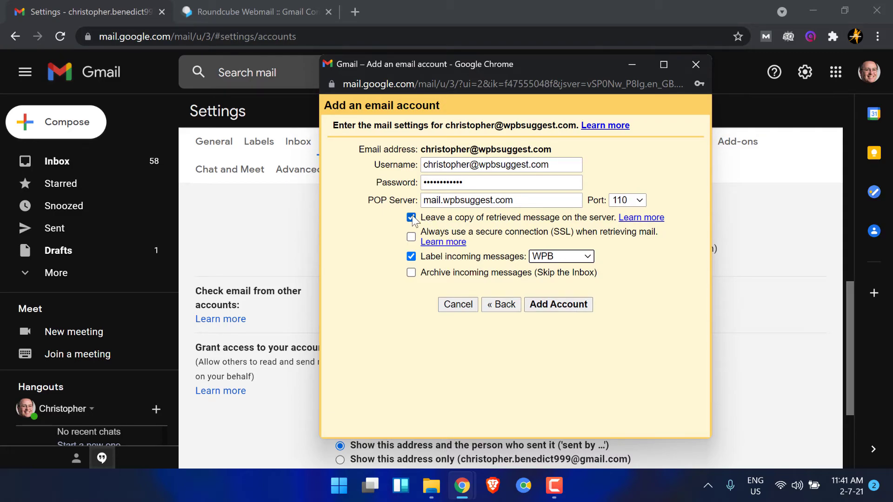
click(565, 307)
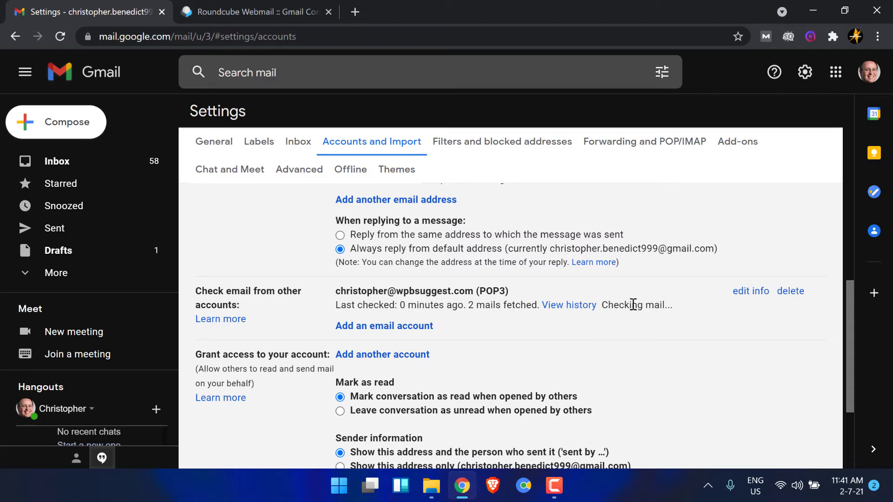
- Examine the mail checking status and the fetched mail count of the added POP3 account
drag(605, 308, 661, 308)
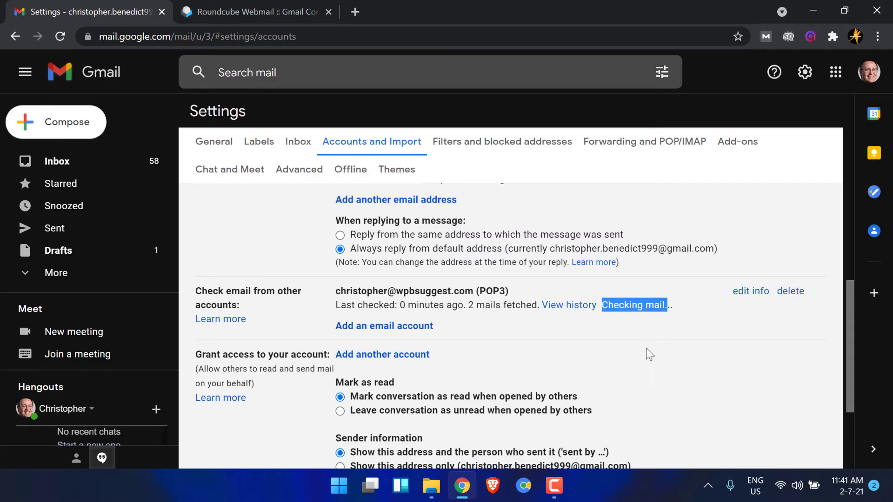
click(624, 329)
drag(468, 306, 541, 306)
click(261, 11)
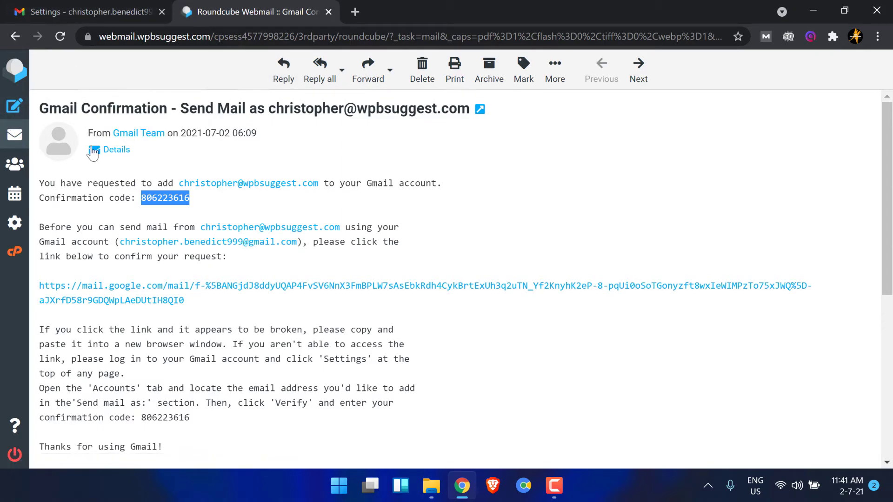
click(15, 110)
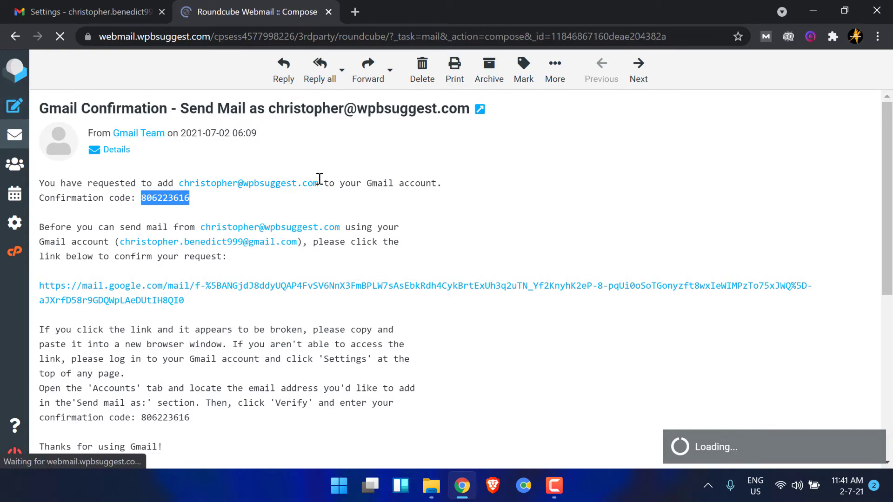
click(104, 7)
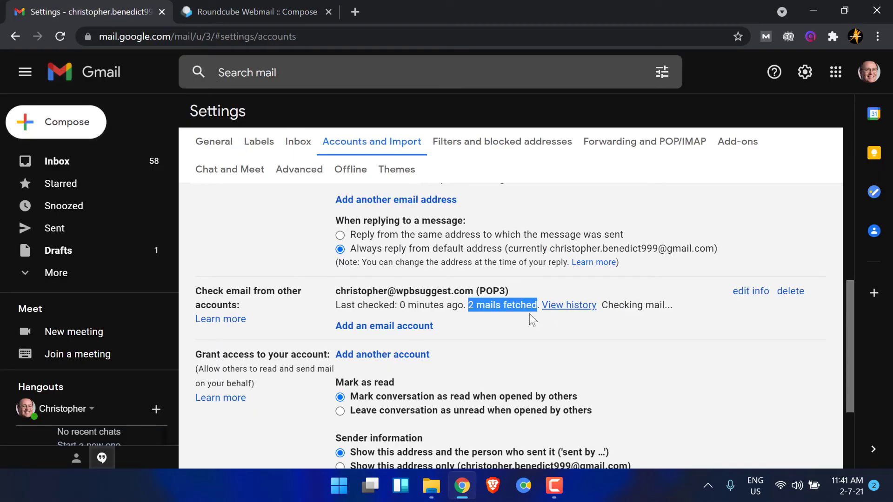
- Open the Gmail inbox to check for the imported messages and list the mail under the WPB label
click(552, 342)
scroll(253, 235, up, 1)
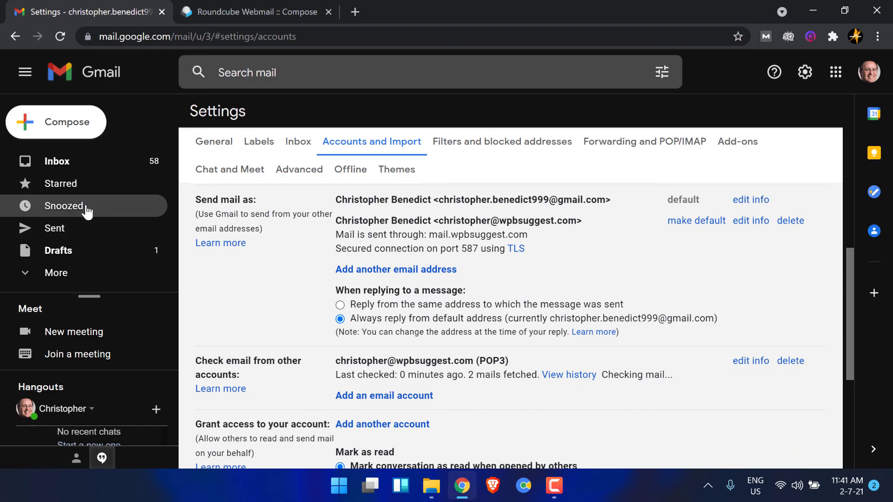
click(94, 163)
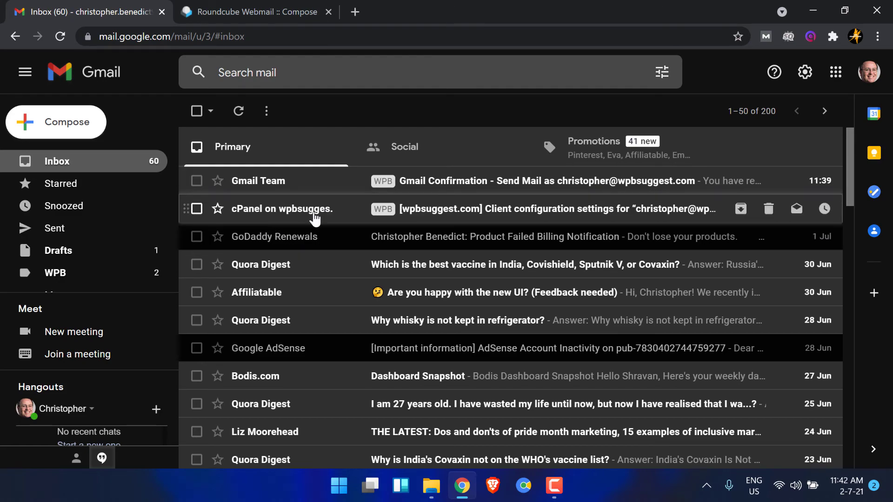
scroll(98, 246, down, 1)
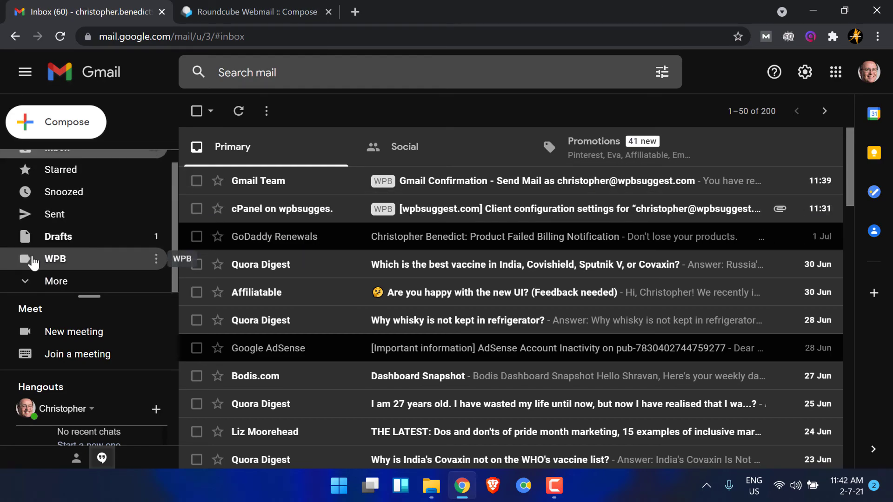
click(97, 259)
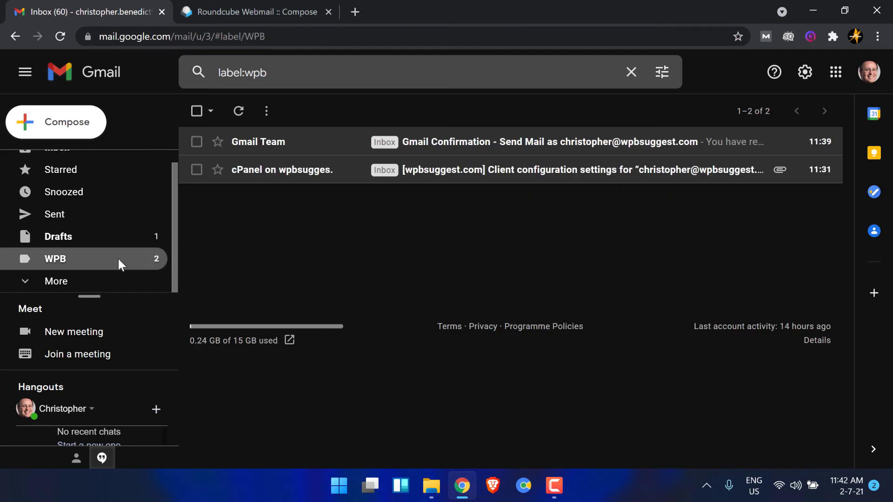